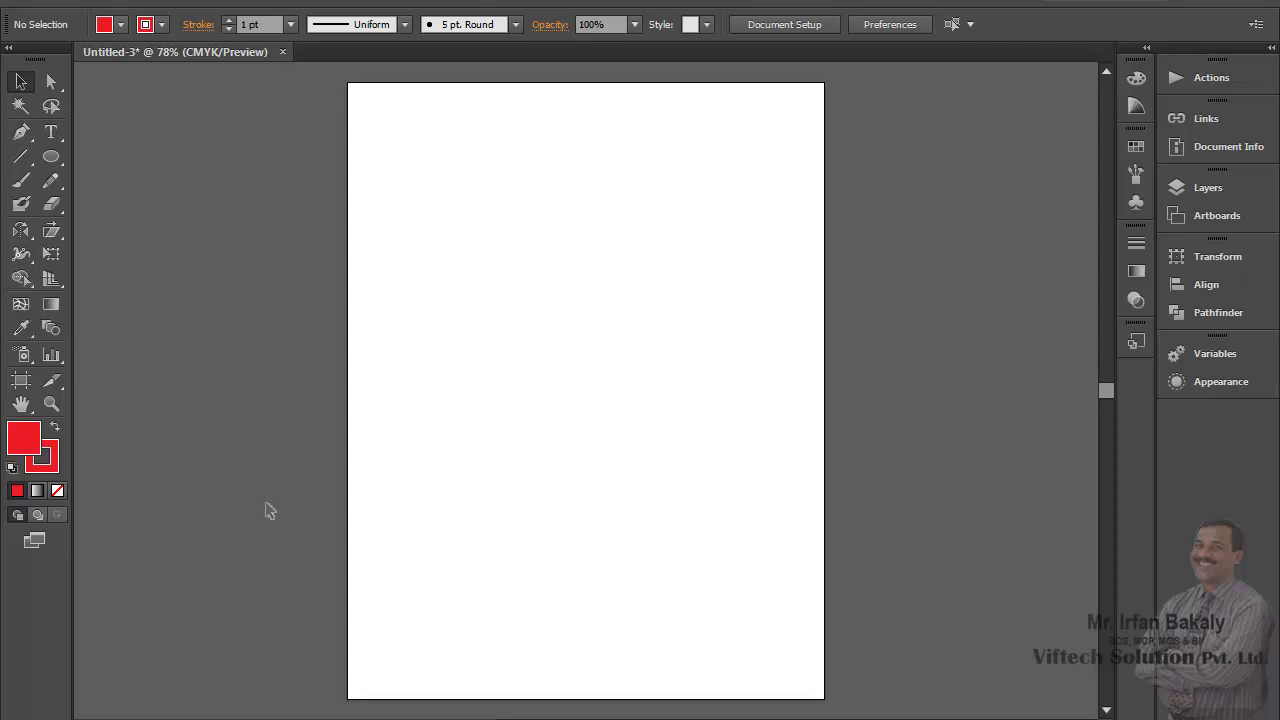
- Draw a large 6.8 in circle outward from the page centre with the Ellipse tool
click(52, 157)
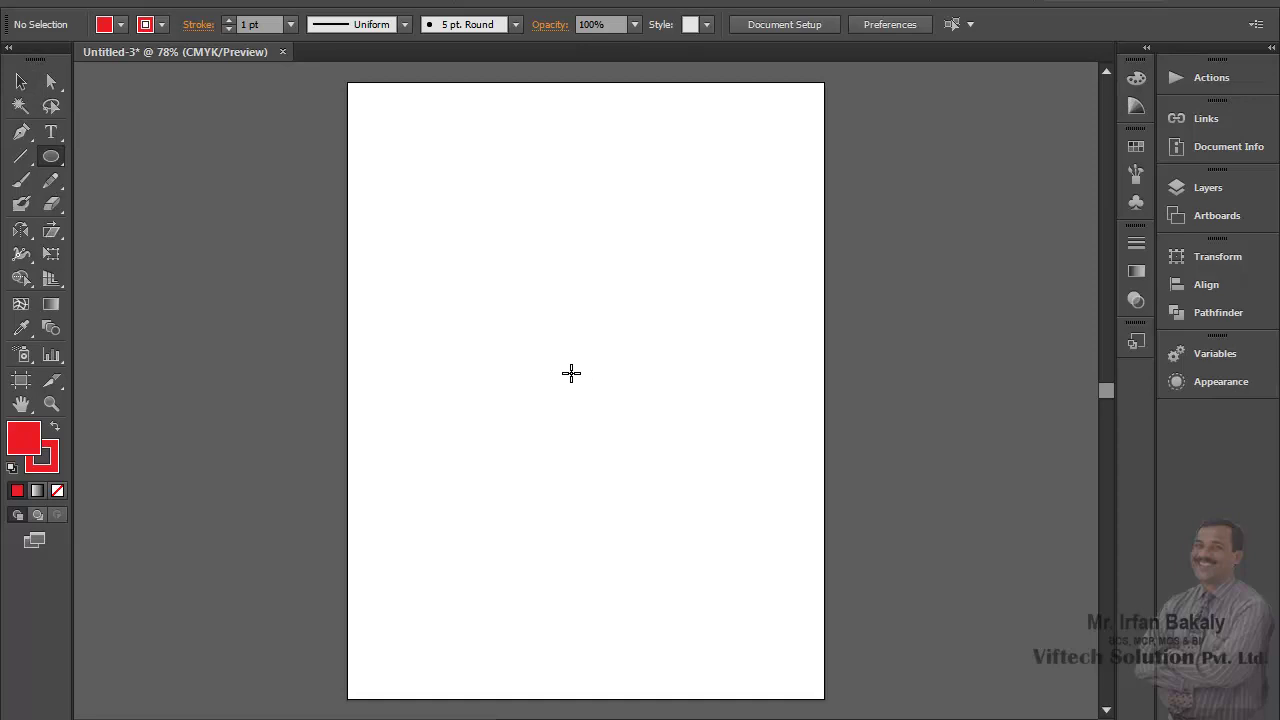
drag(570, 369, 580, 378)
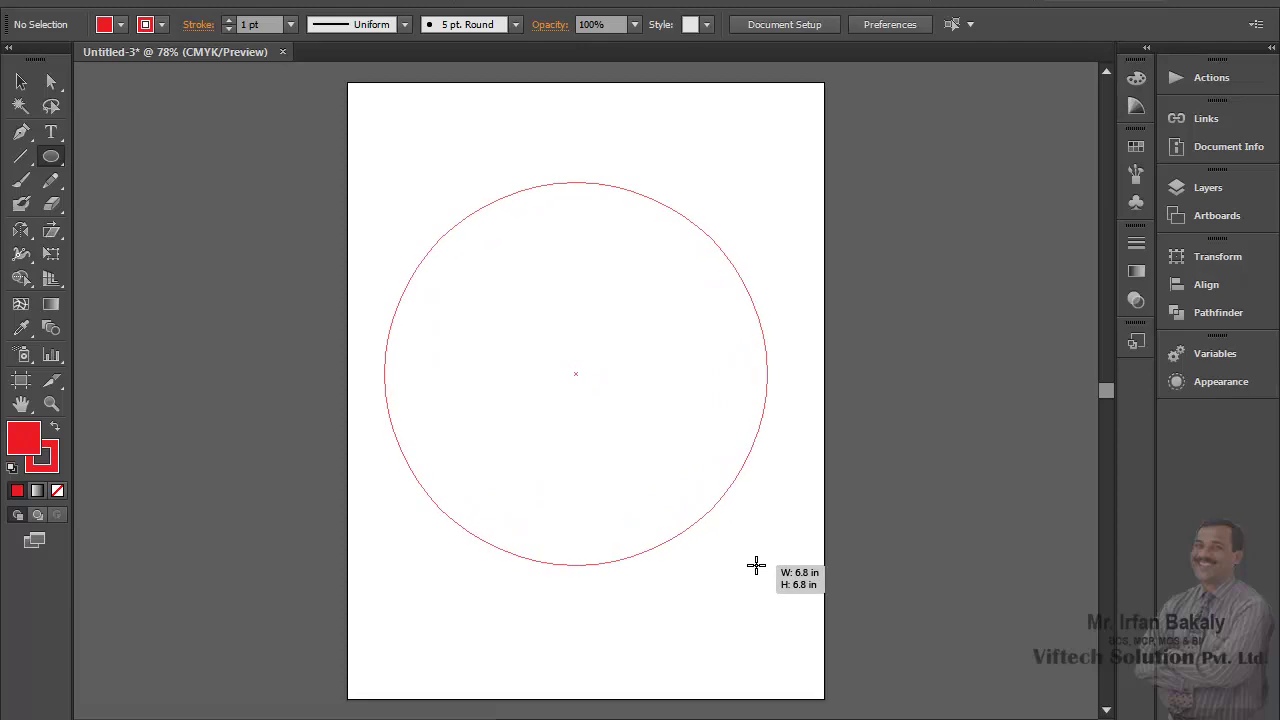
drag(716, 517, 750, 548)
- Set the circle's fill to None and its stroke to black
click(121, 24)
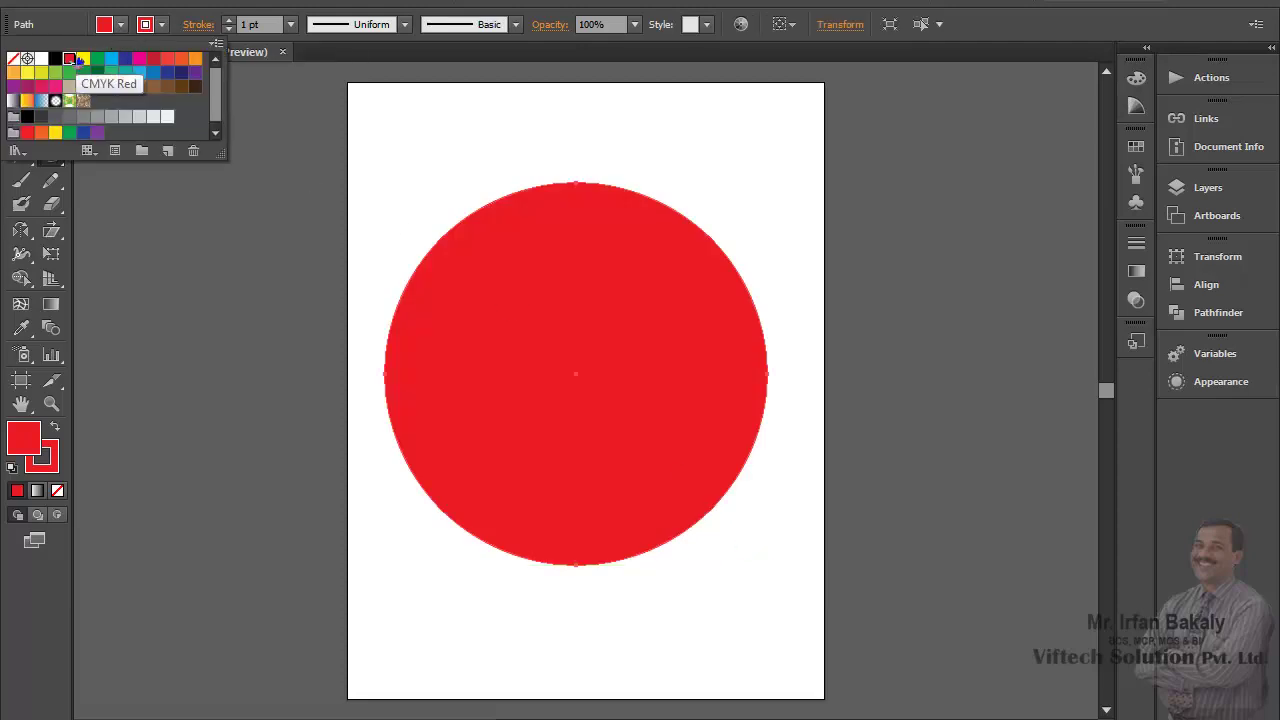
click(15, 60)
click(162, 25)
click(55, 58)
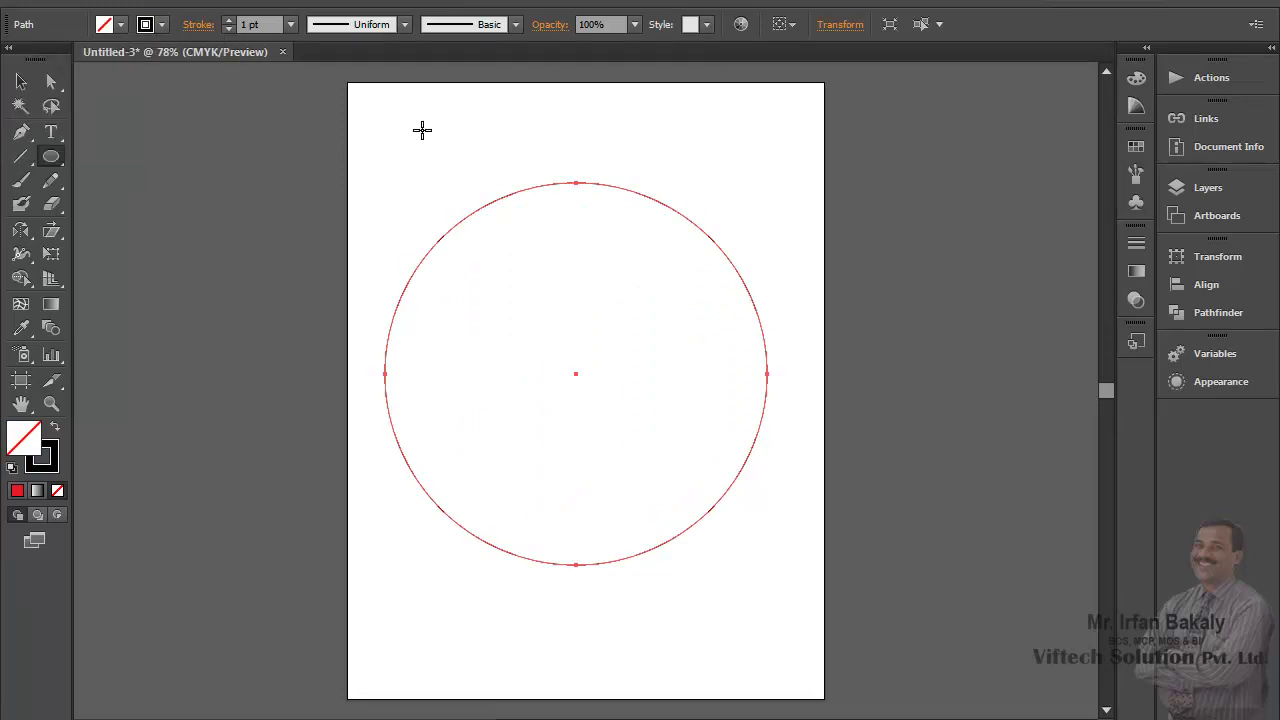
- Nudge the circle right, Alt-scale a concentric copy about 6.18 in wide, then deselect
click(18, 84)
drag(721, 252, 730, 255)
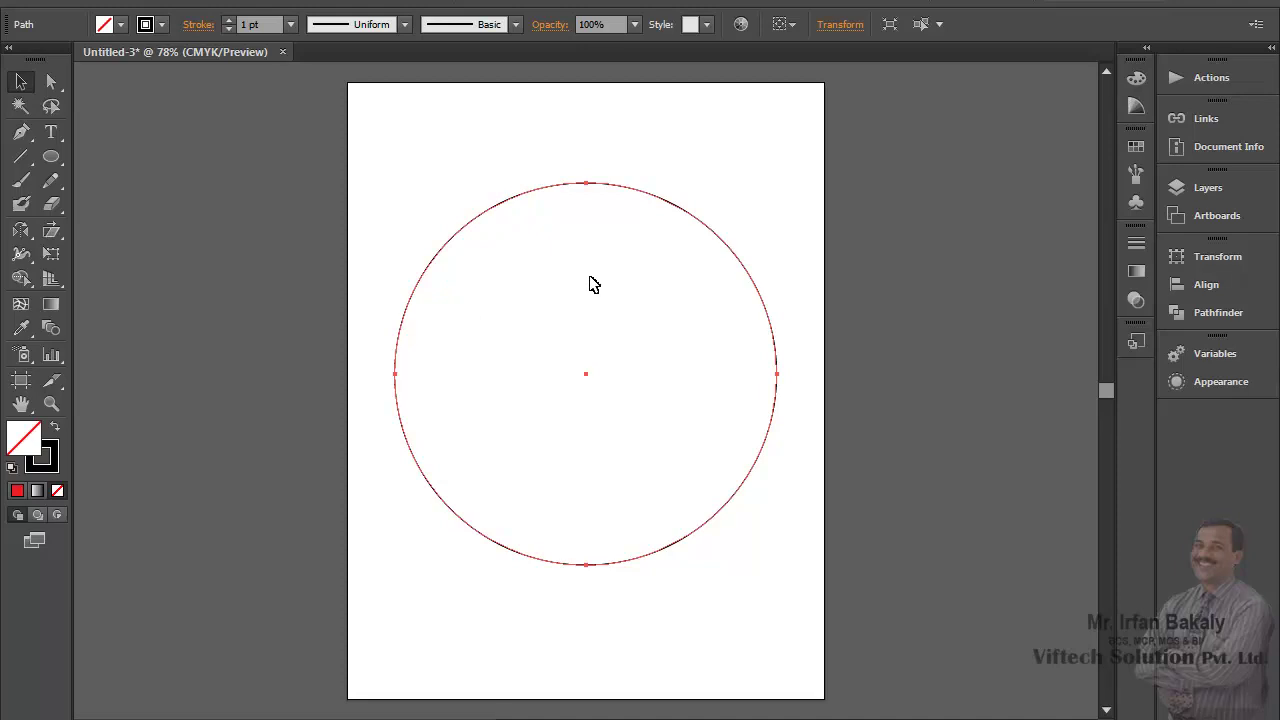
key(e)
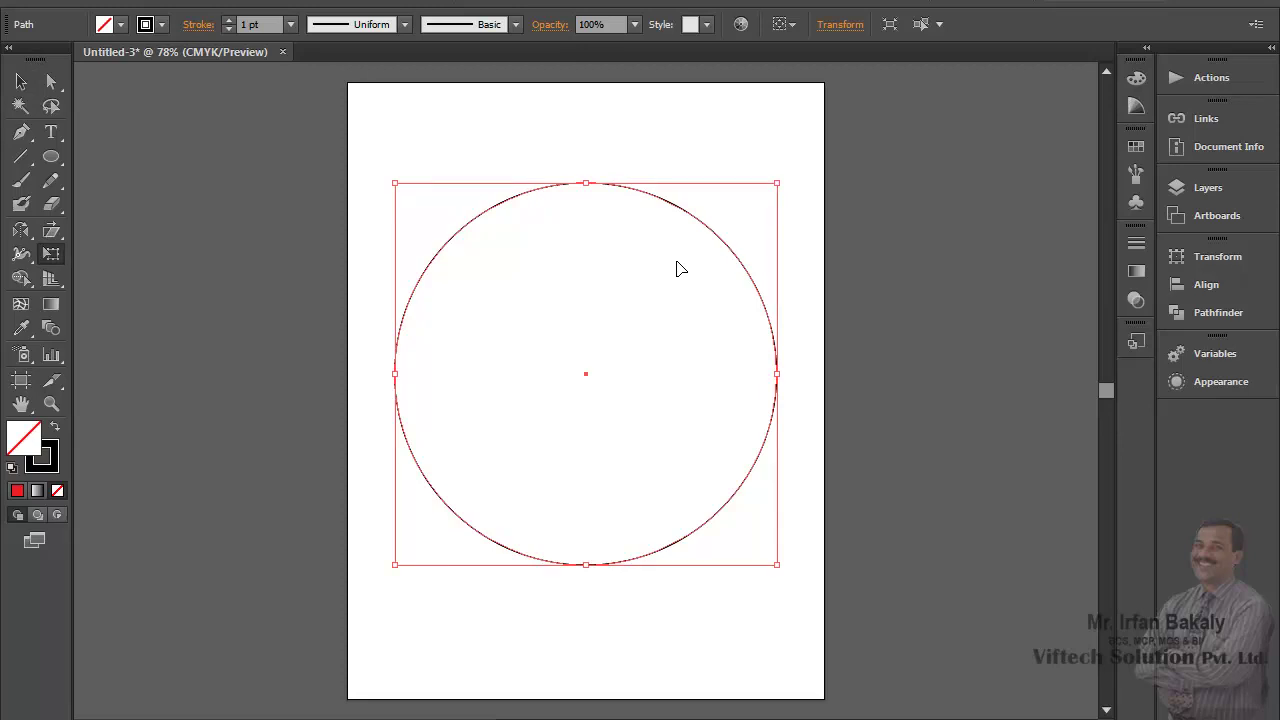
drag(778, 182, 751, 200)
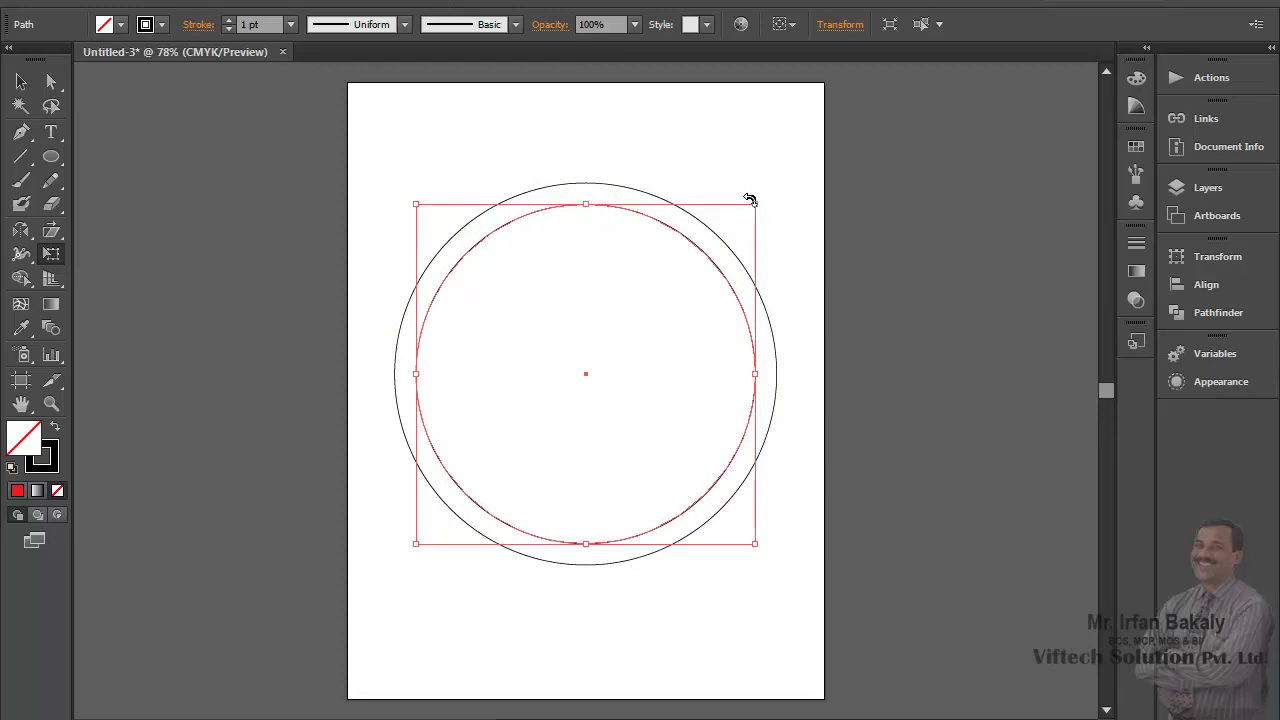
click(20, 82)
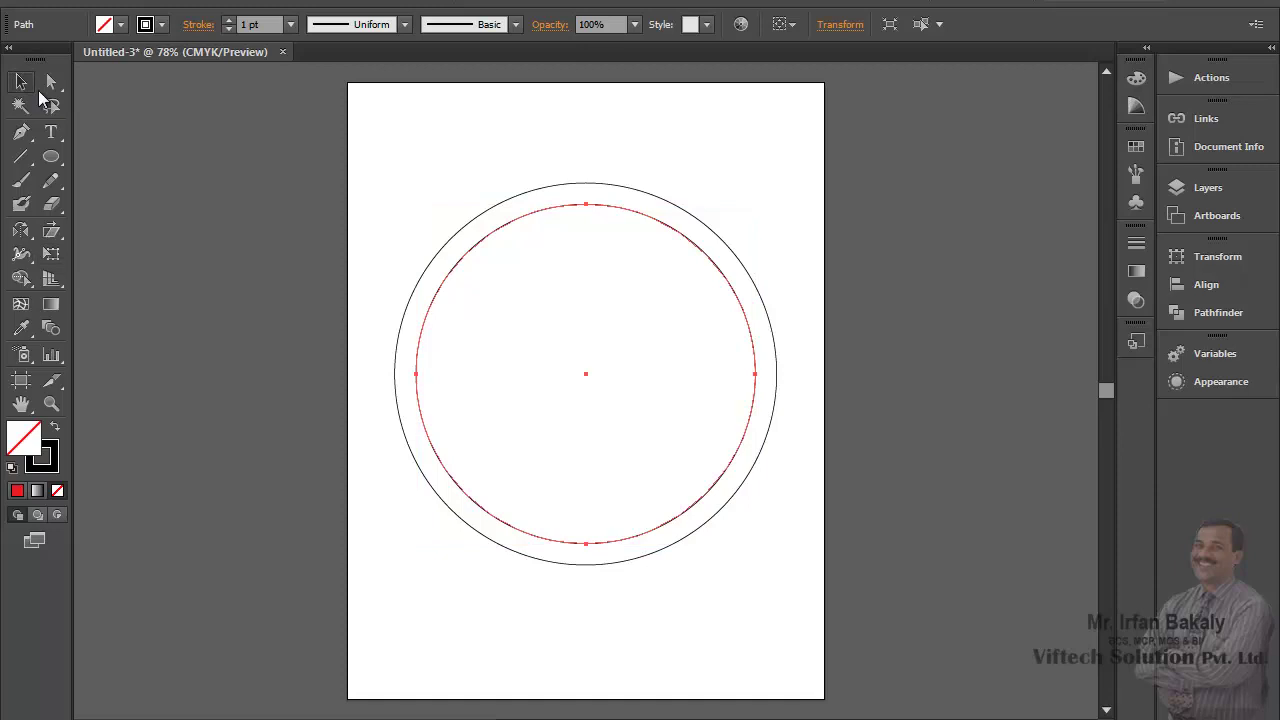
click(476, 135)
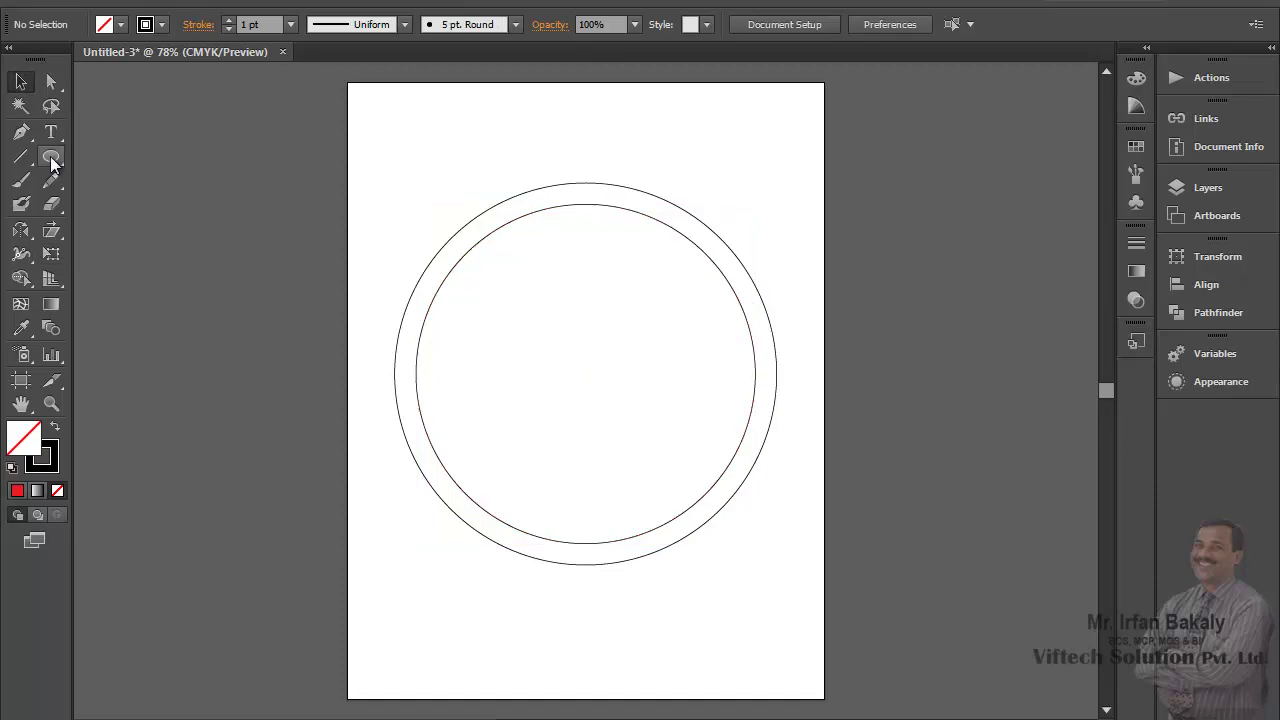
- Draw a tall rounded rectangle running vertically through the ring's centre
drag(51, 158, 161, 178)
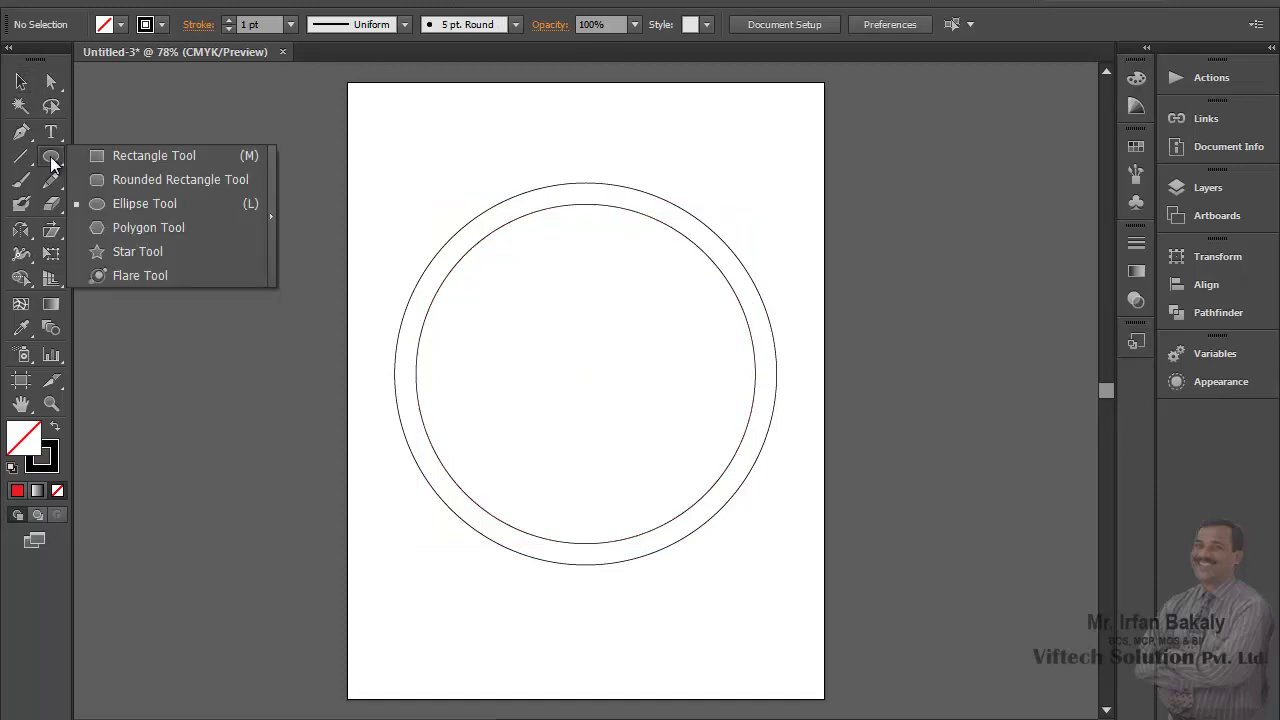
click(160, 178)
mouse_move(508, 126)
mouse_down()
mouse_move(670, 520)
mouse_move(664, 632)
mouse_up()
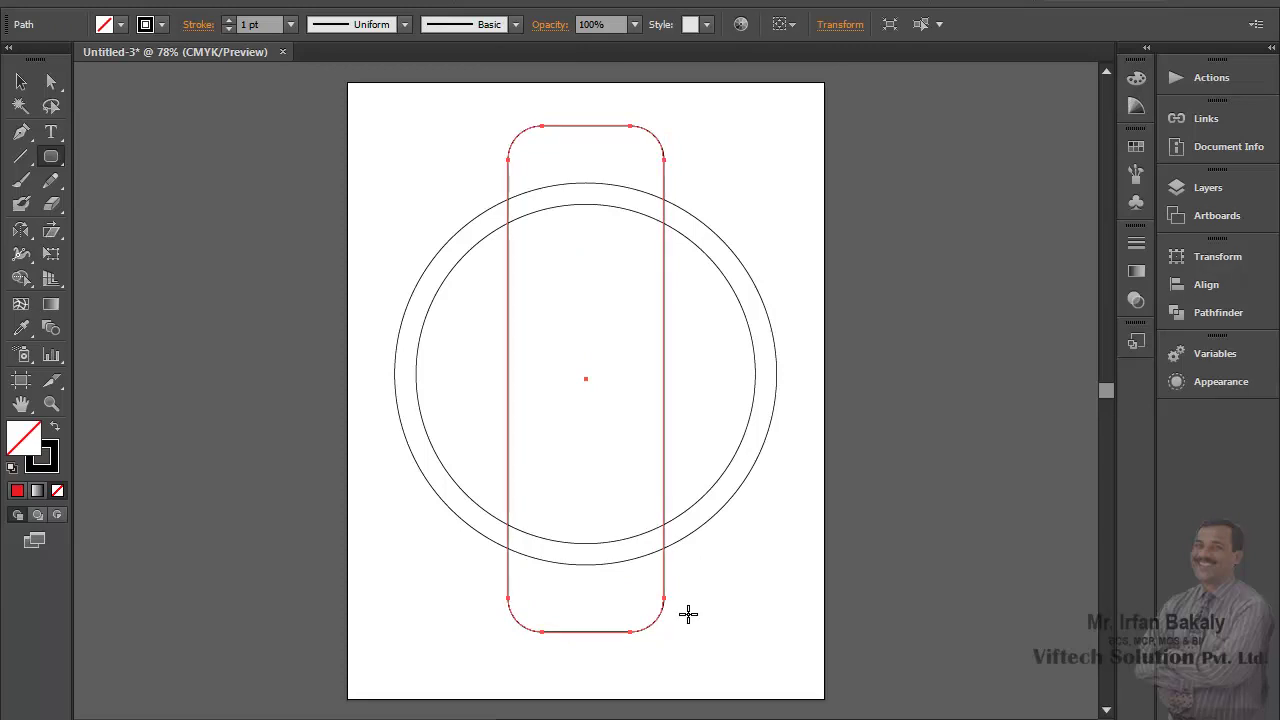
- Make a narrower inner bar copy about 2.21 in wide, then select both bars
key(e)
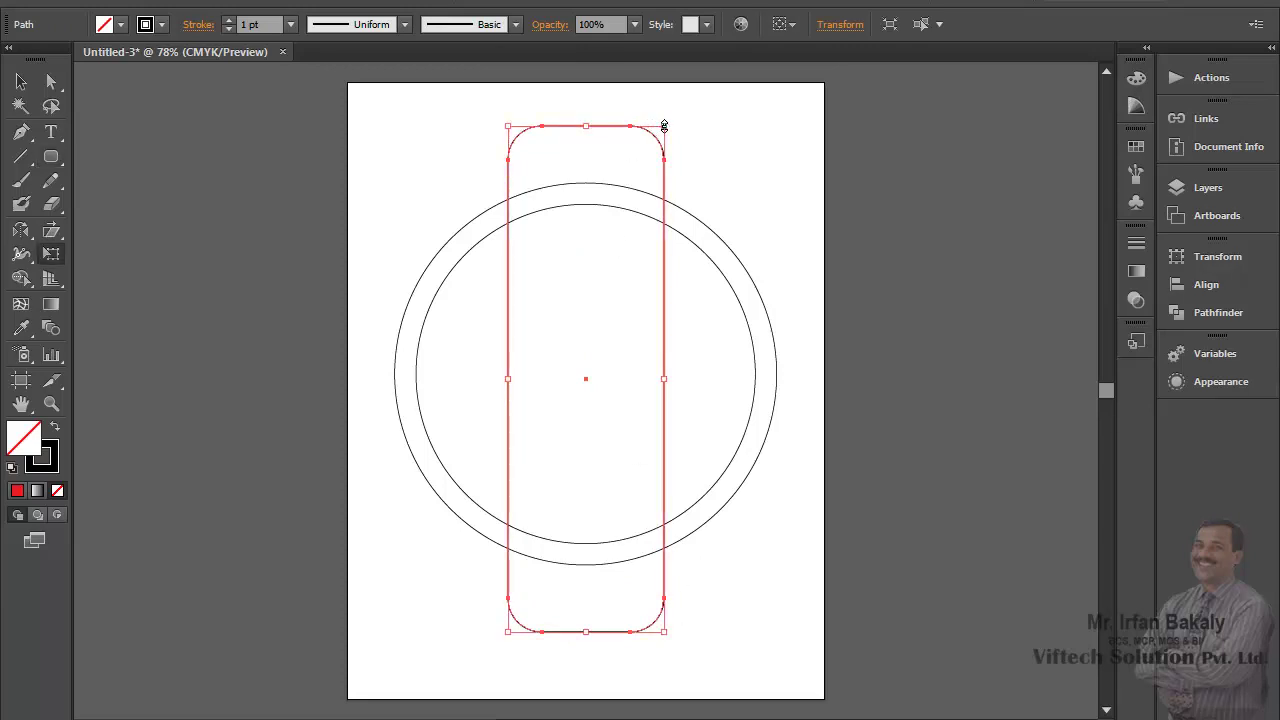
drag(664, 126, 616, 140)
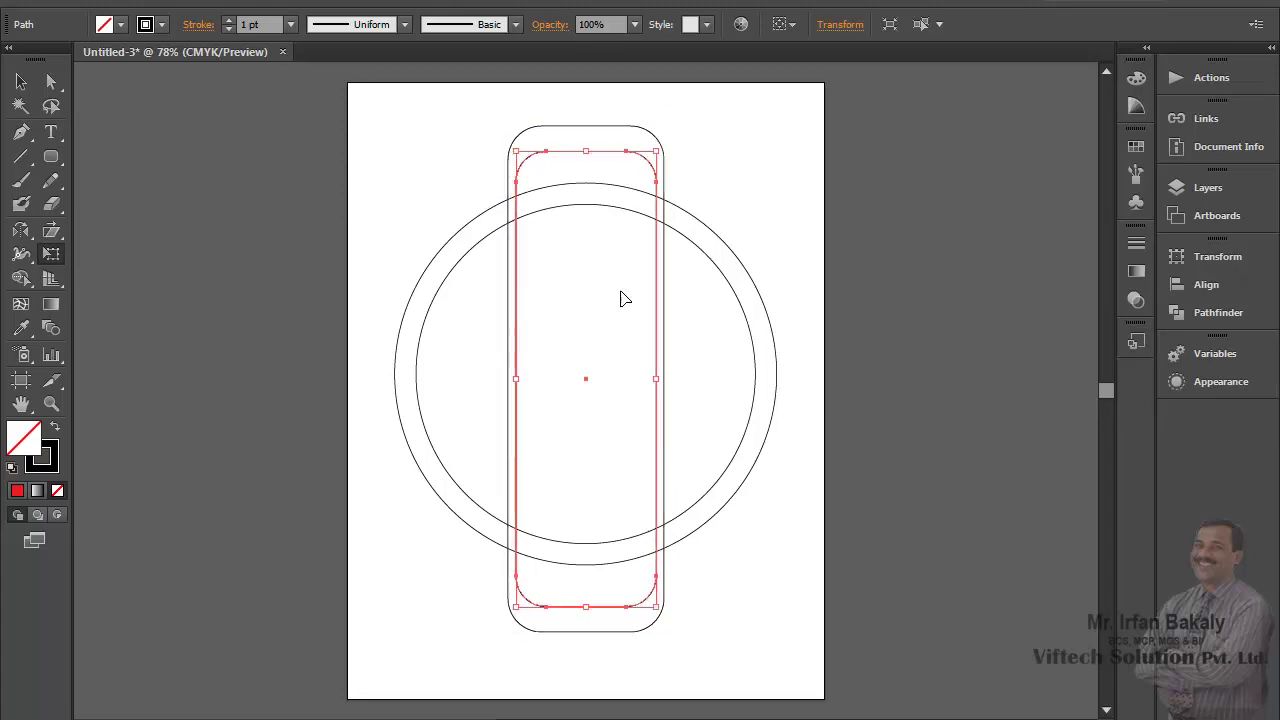
drag(656, 380, 649, 381)
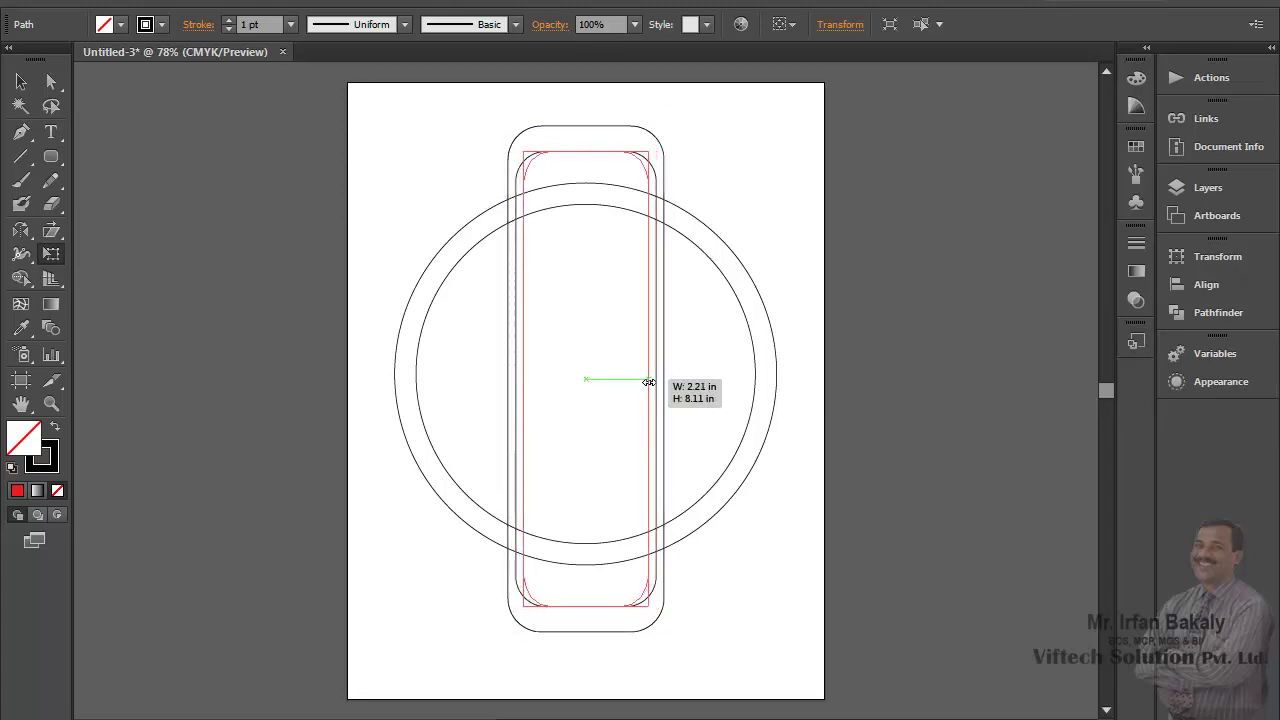
click(21, 81)
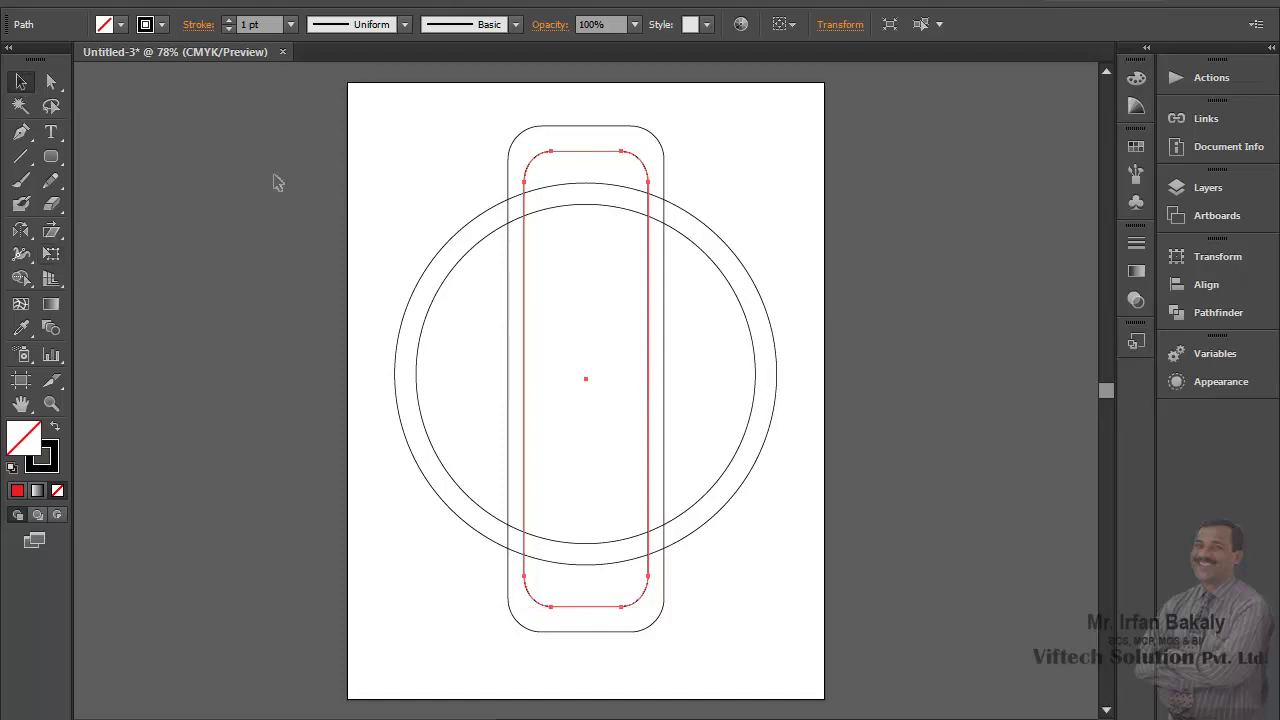
click(274, 183)
drag(488, 120, 692, 166)
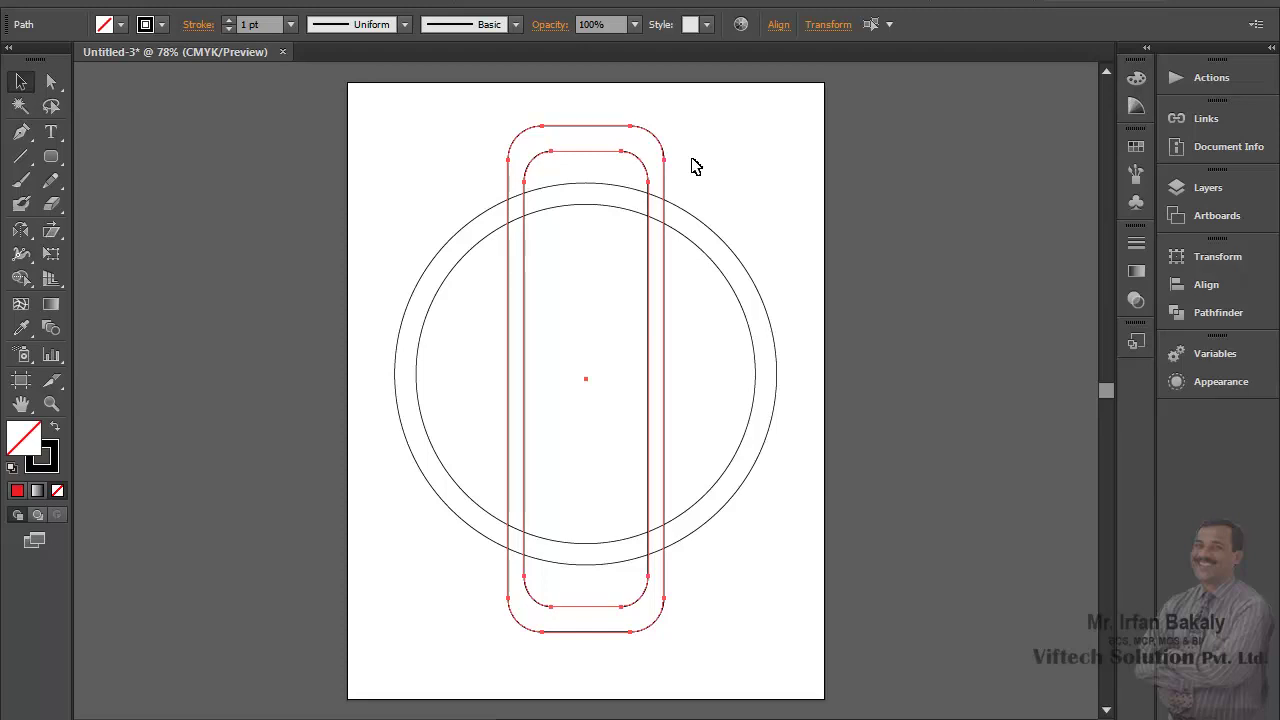
- Rotate a copy of the nested bars to lie horizontally across the ring, then deselect
key(e)
drag(688, 116, 904, 503)
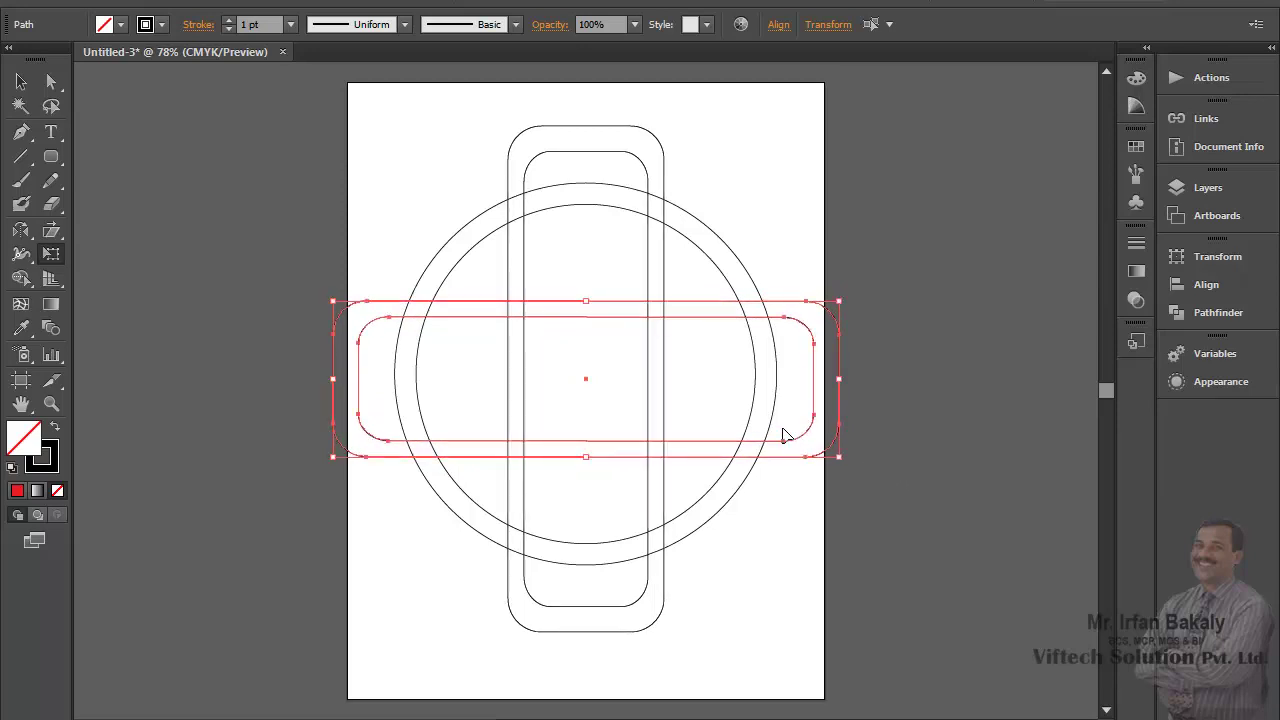
click(20, 82)
click(391, 168)
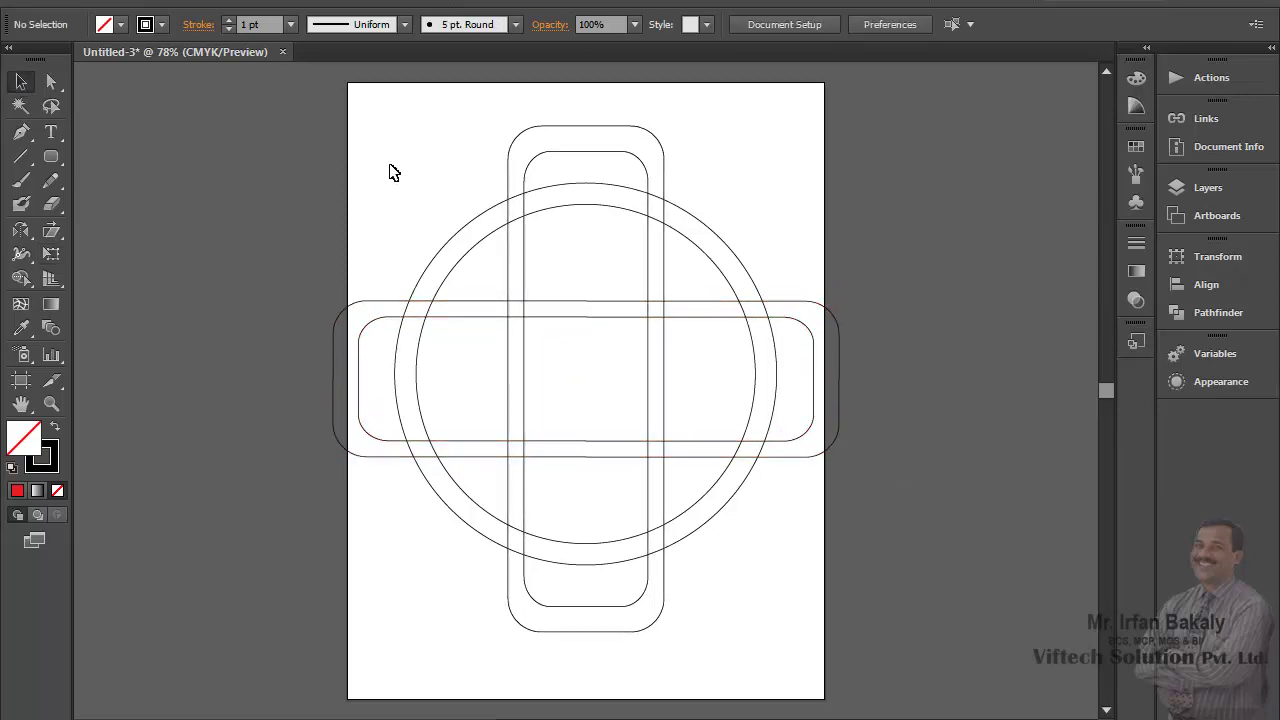
- Select all shapes and shrink them proportionally about their centre
key(ctrl+a)
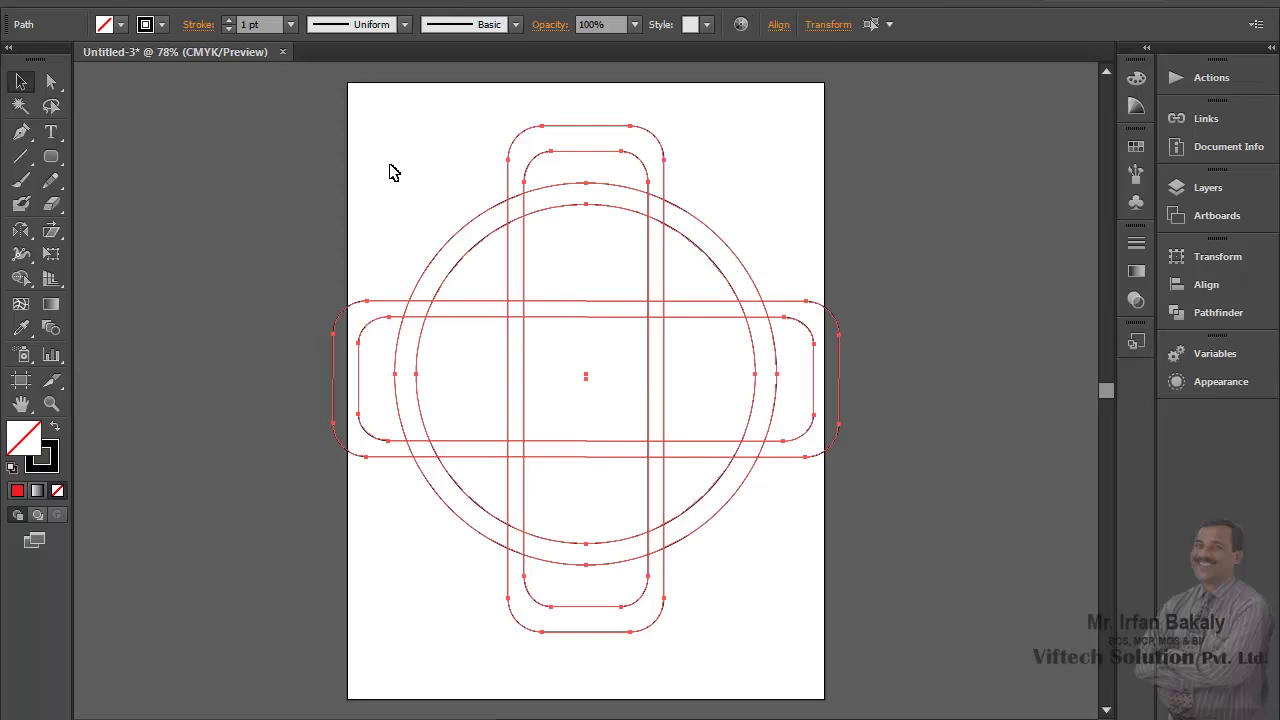
key(e)
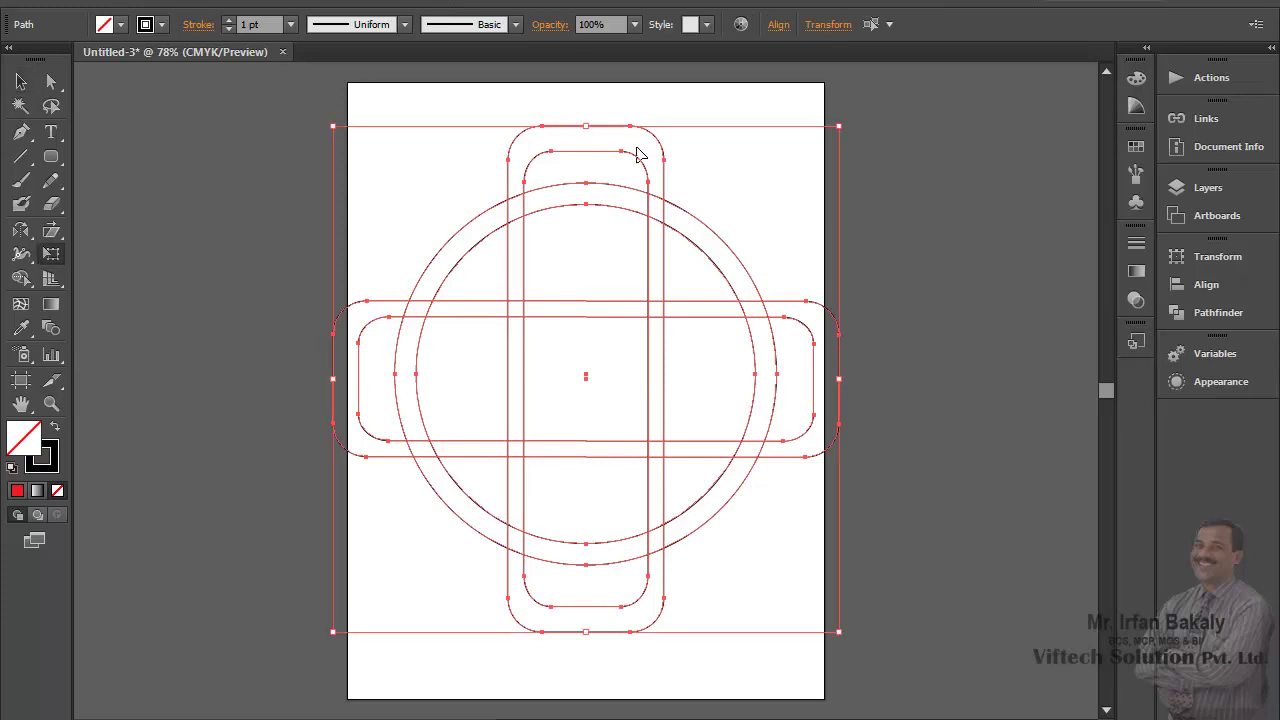
drag(840, 128, 805, 163)
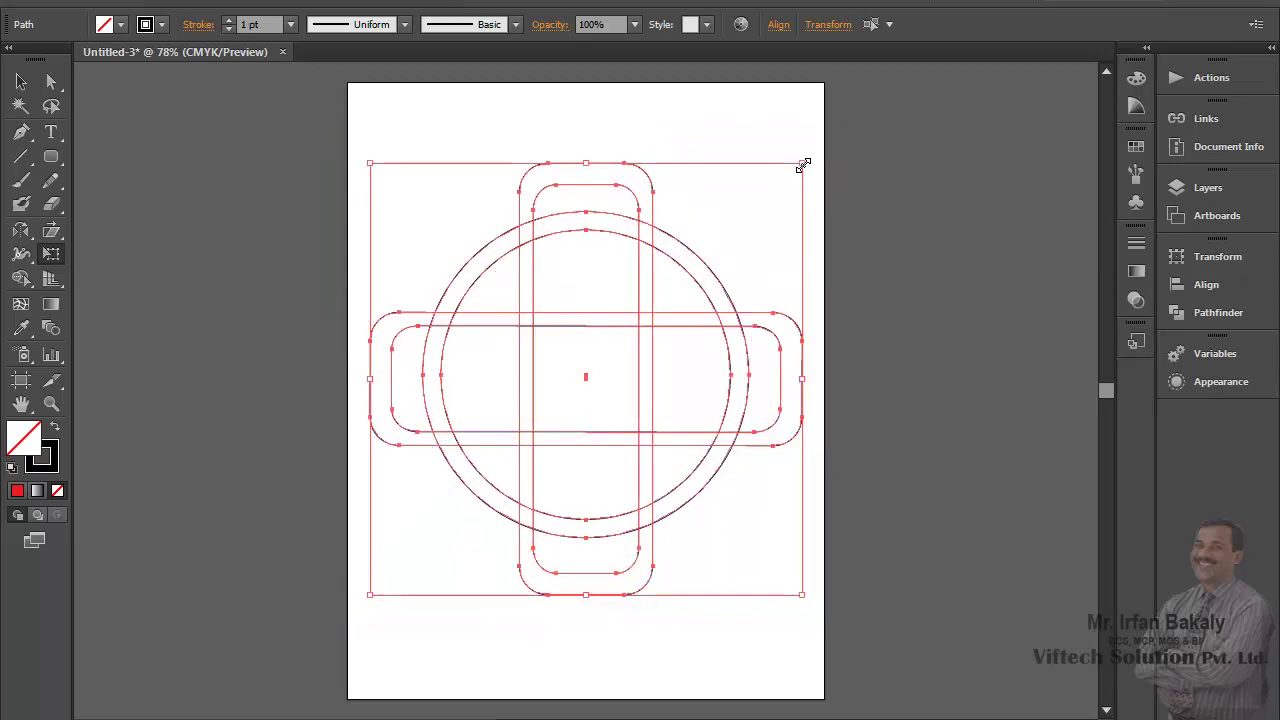
key(v)
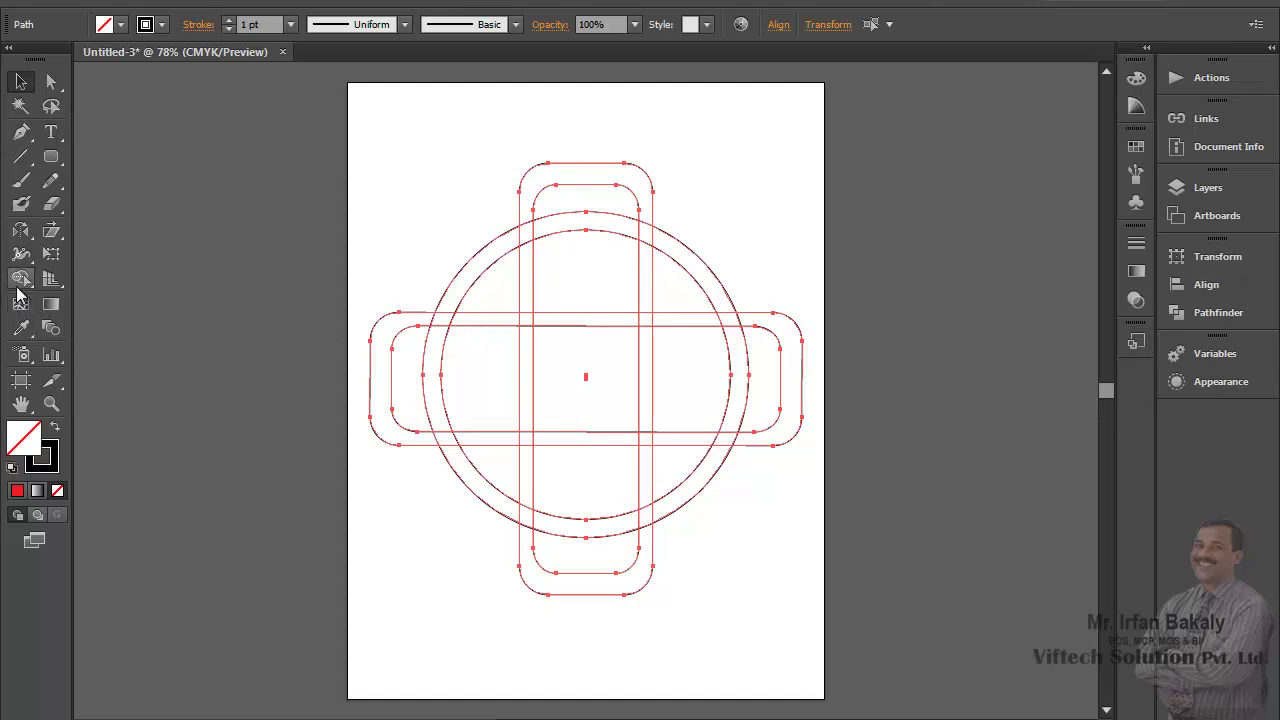
- Merge the ring-band regions along the top and right with the Shape Builder tool
click(20, 278)
click(90, 277)
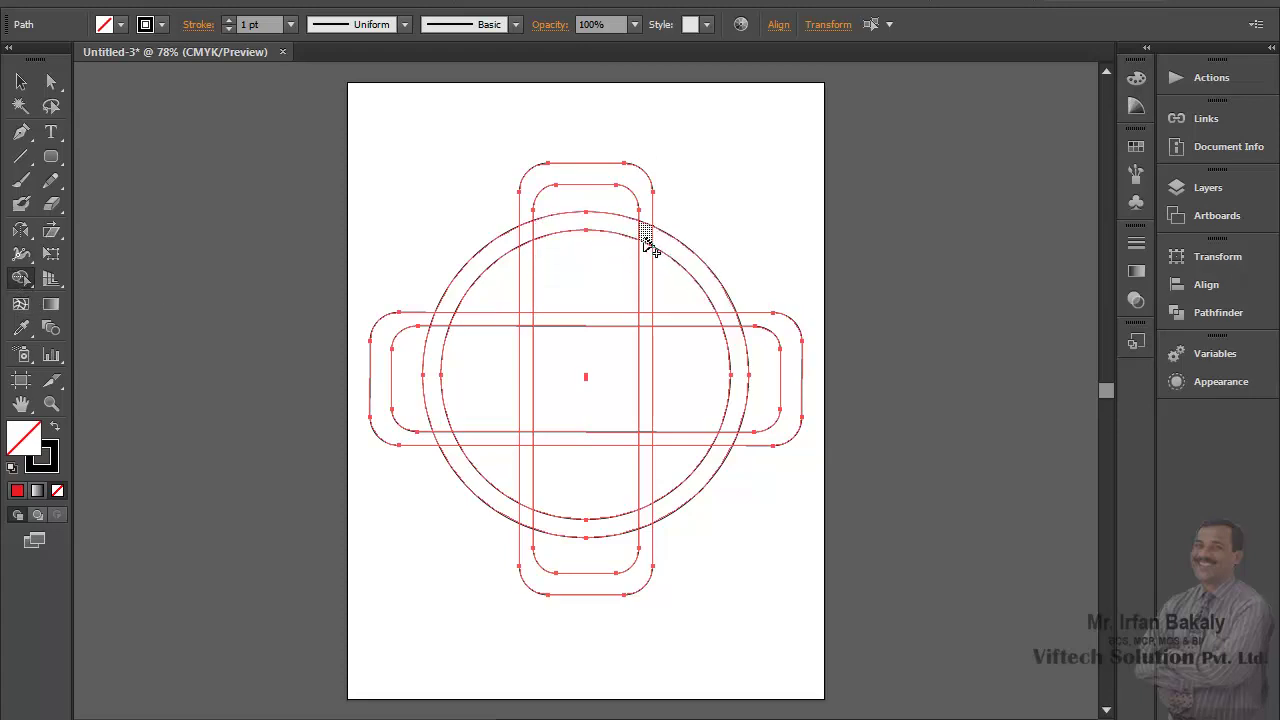
drag(629, 230, 671, 266)
mouse_move(734, 323)
mouse_down()
mouse_move(745, 342)
mouse_move(650, 527)
mouse_move(531, 531)
mouse_move(449, 466)
mouse_move(443, 314)
mouse_move(552, 233)
mouse_up()
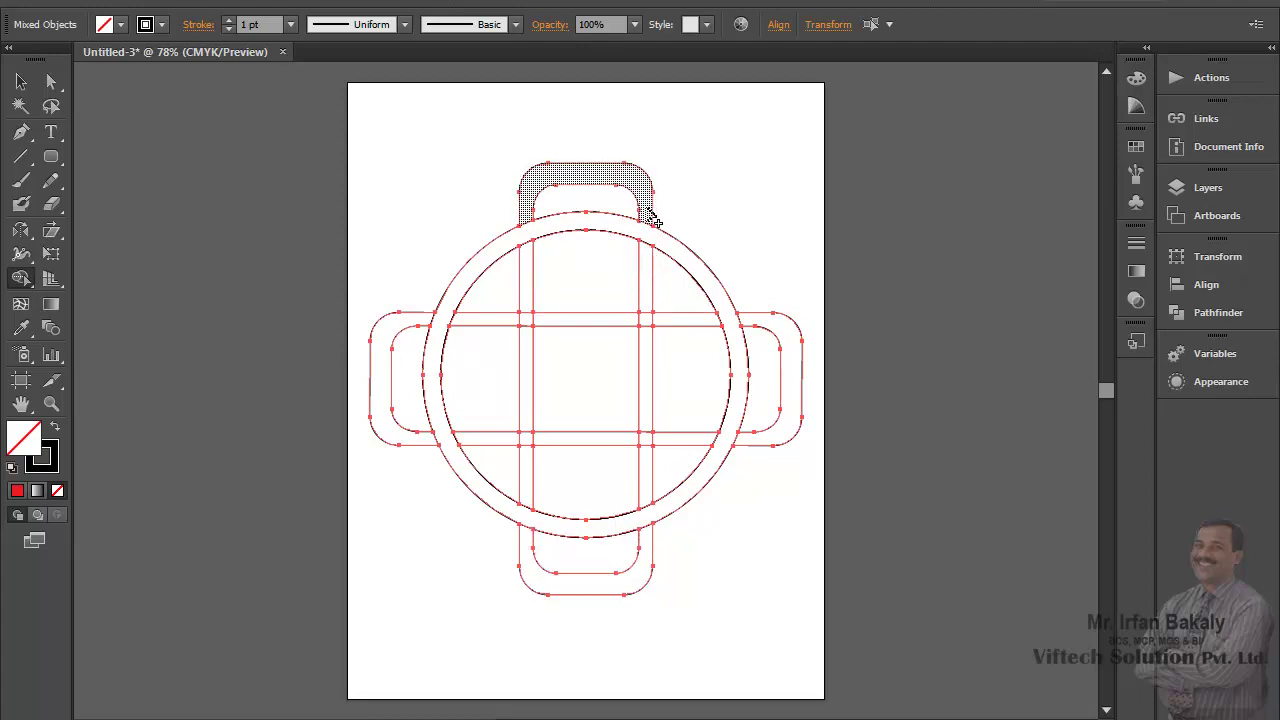
- Merge the top and bottom handles, left strip, right tab and horizontal strips into the ring
mouse_move(652, 224)
mouse_down()
mouse_move(640, 271)
mouse_move(646, 478)
mouse_up()
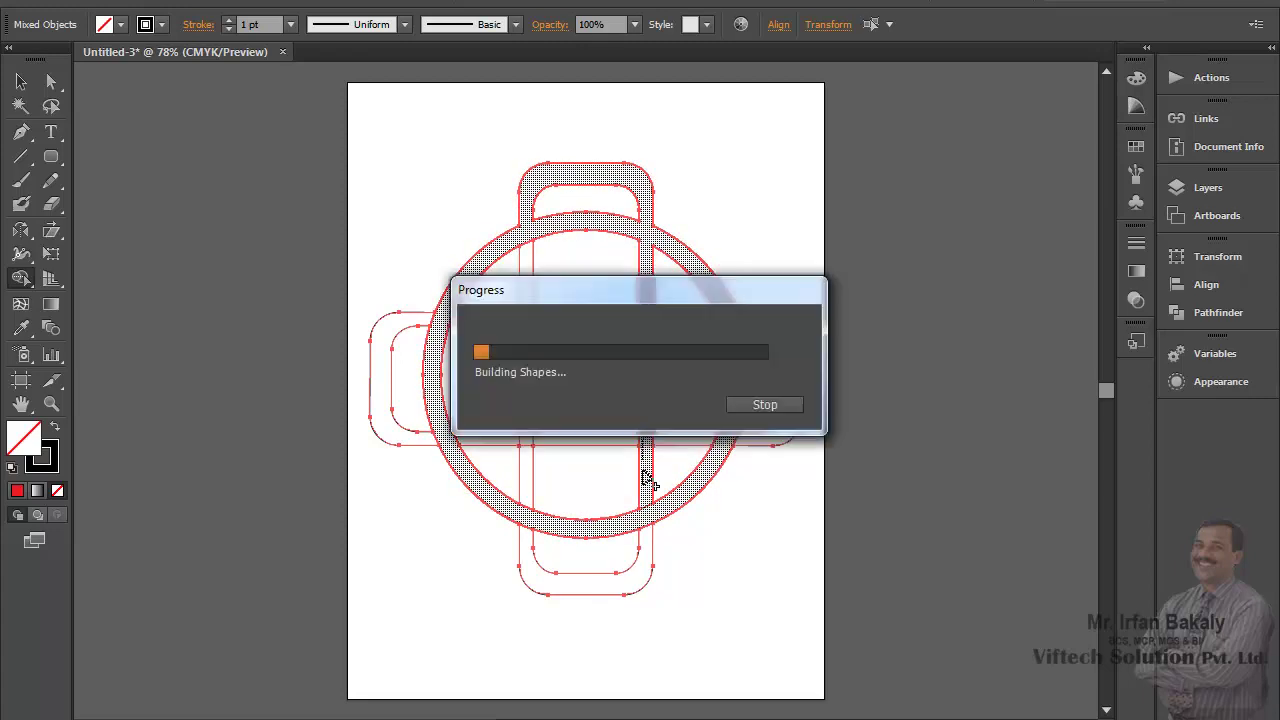
drag(651, 523, 654, 543)
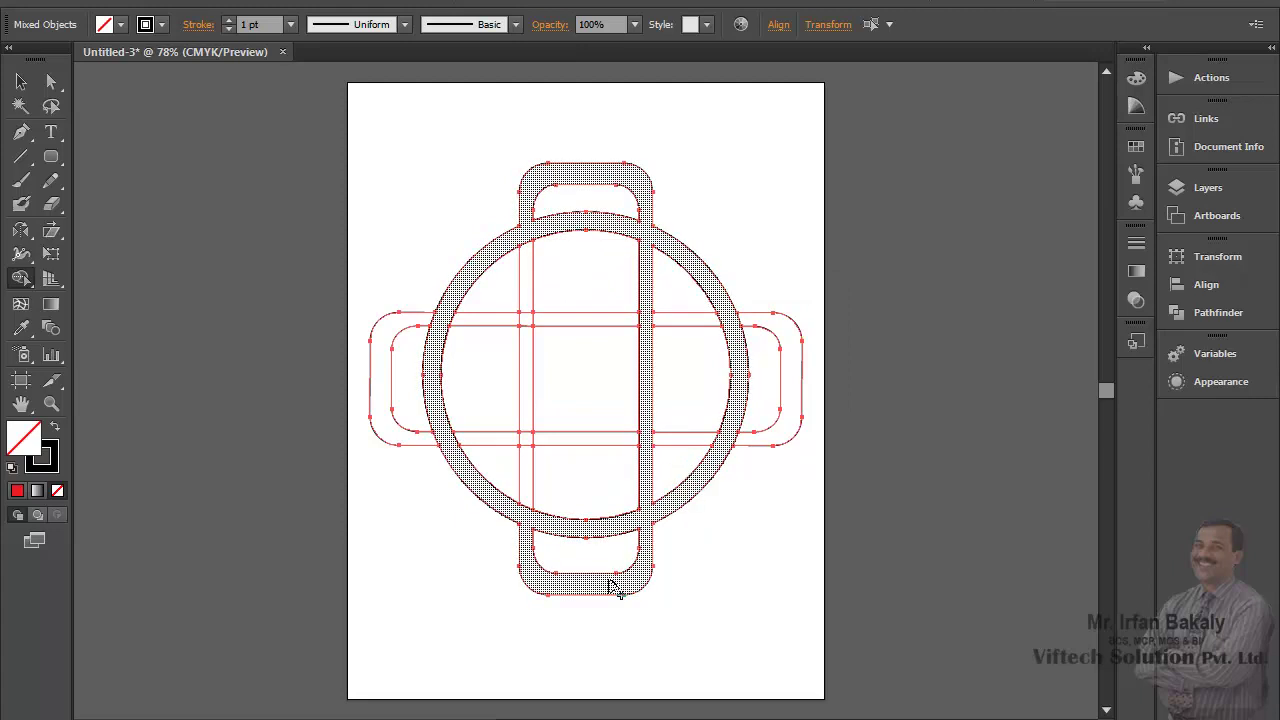
drag(528, 515, 532, 336)
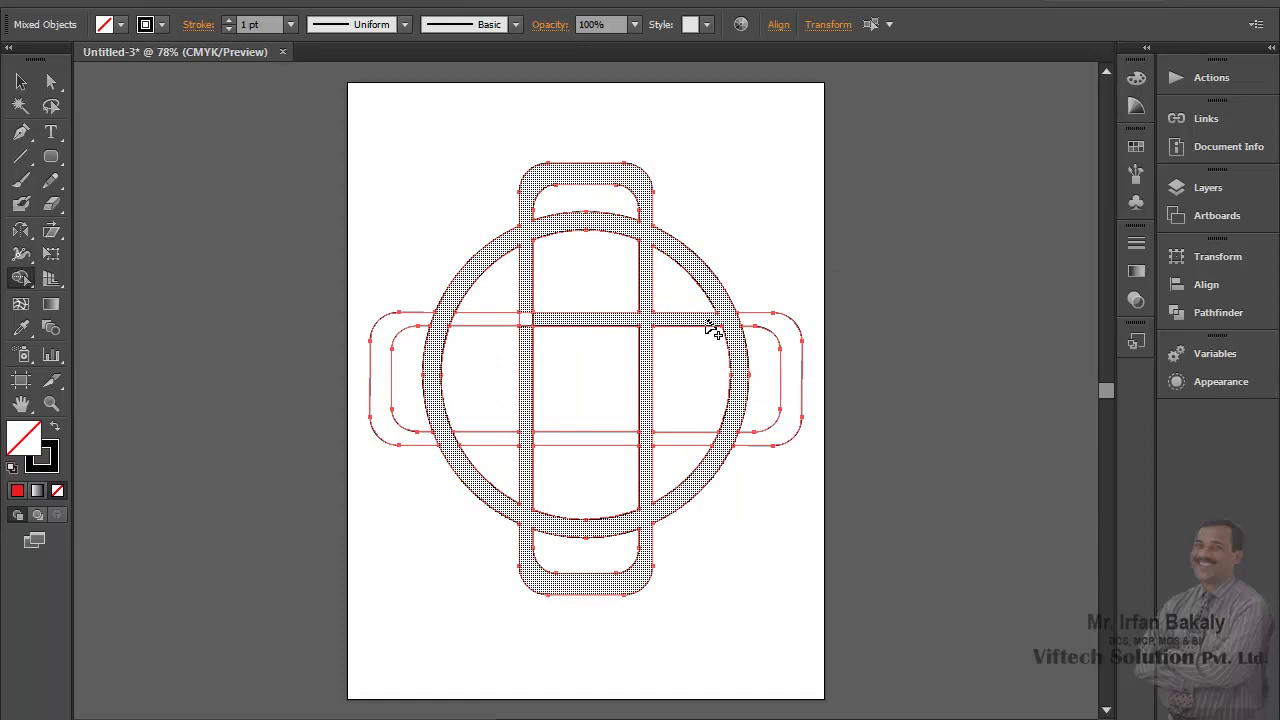
drag(655, 320, 745, 327)
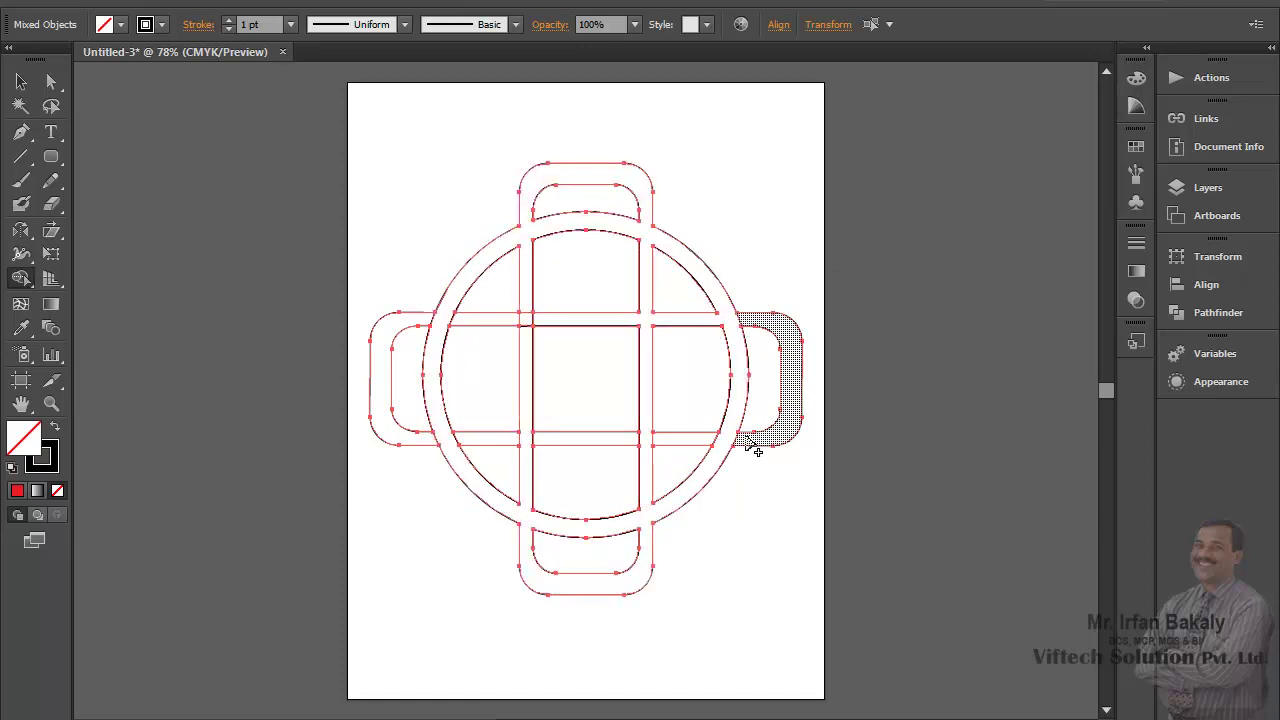
click(677, 455)
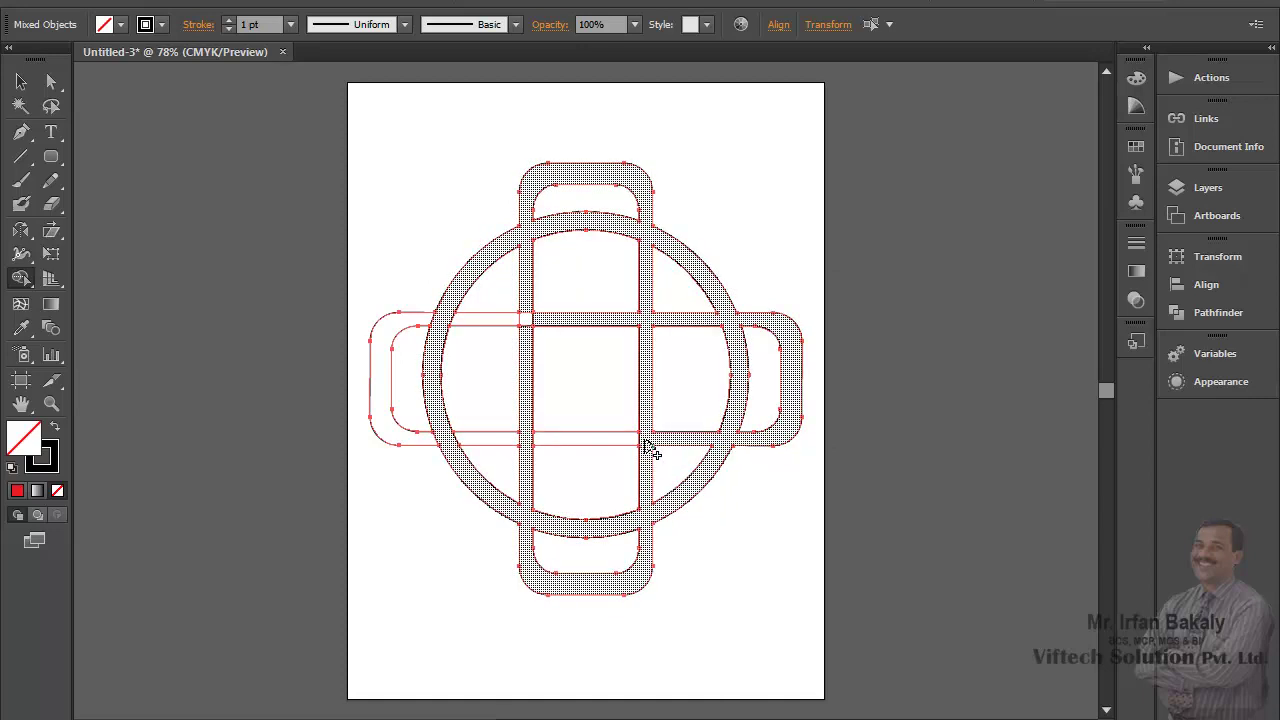
drag(651, 449, 430, 445)
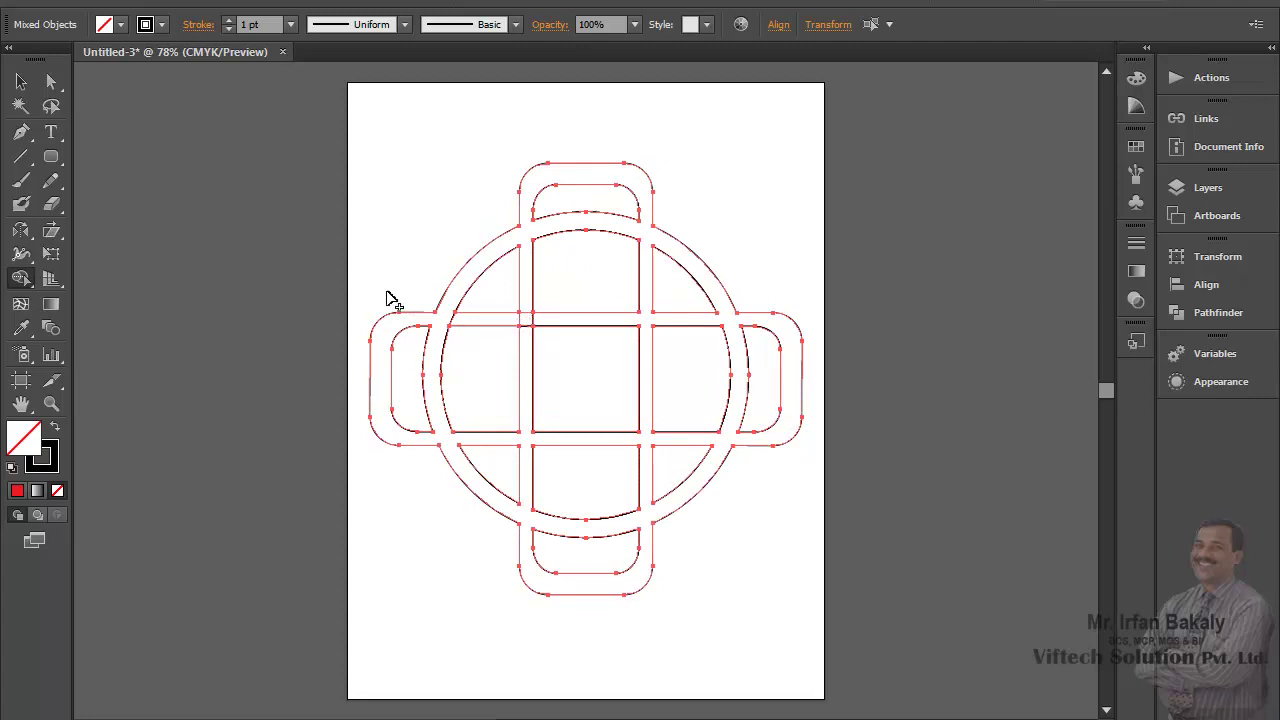
- Deselect the finished emblem so it shows as plain black outlines
click(22, 84)
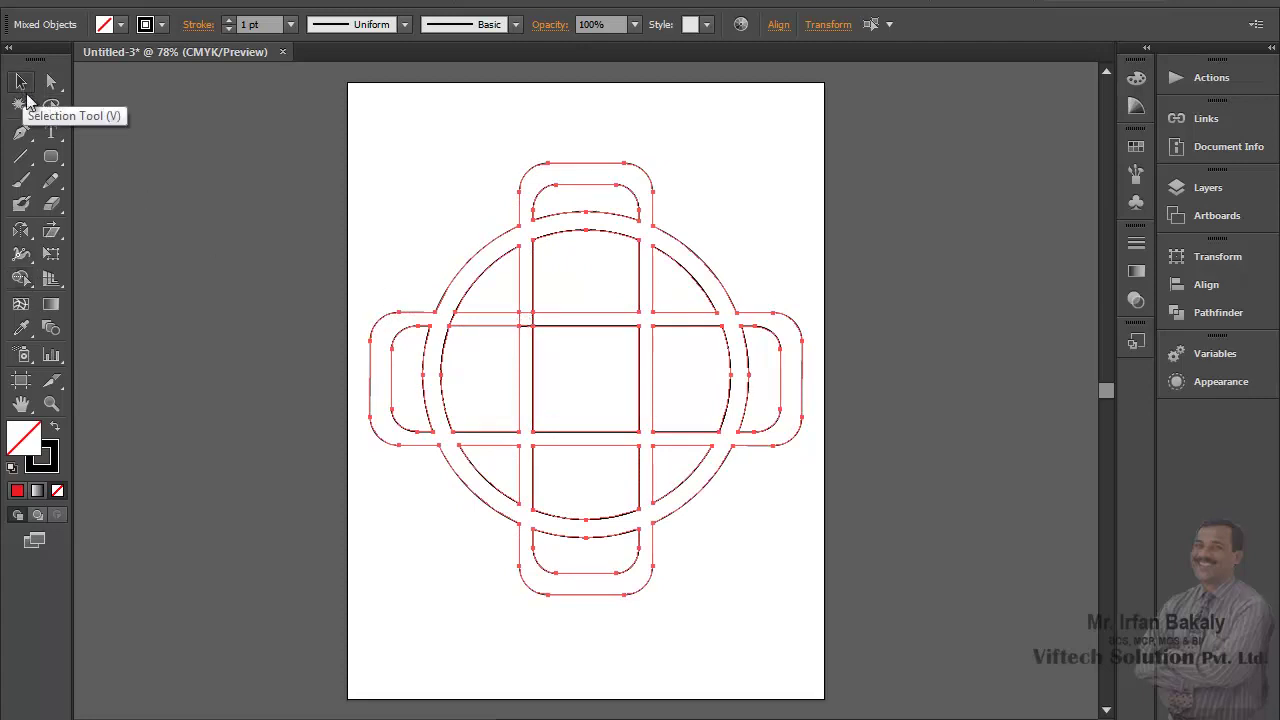
click(433, 555)
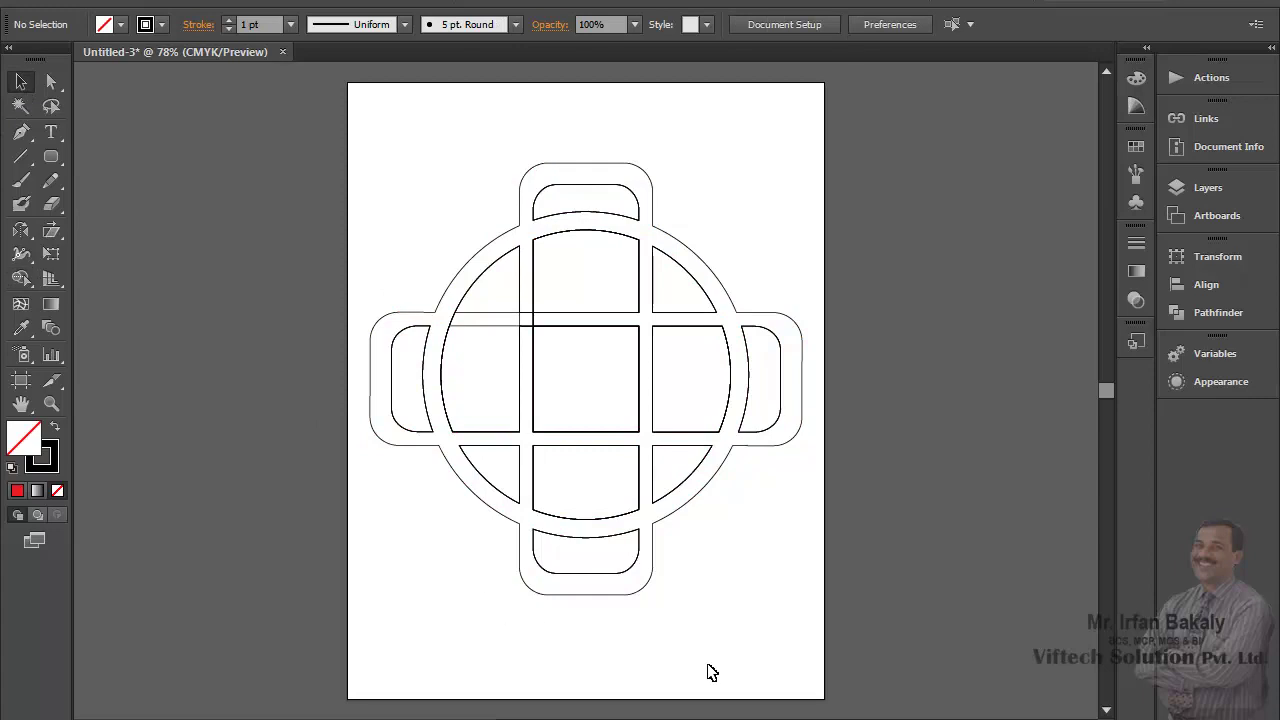